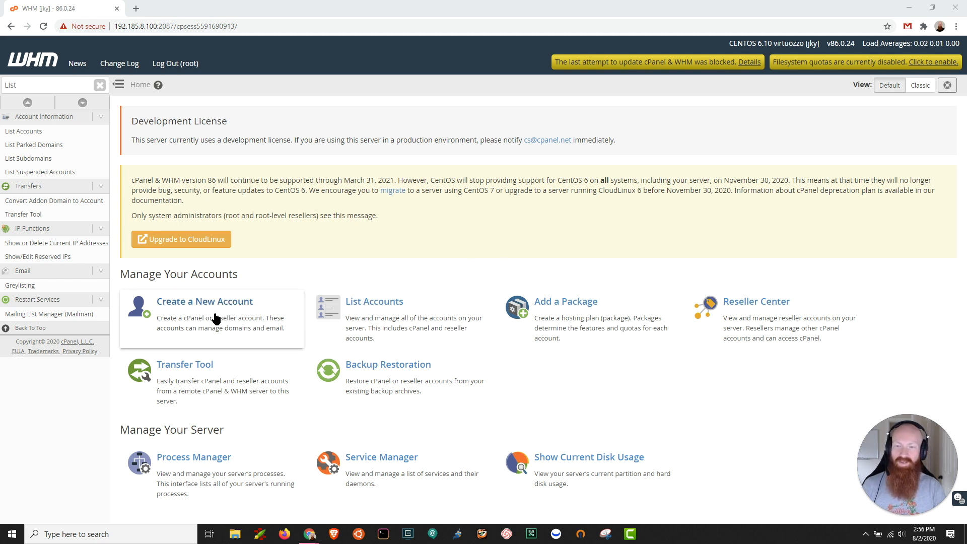
Step: Search the WHM functions for "Create" and open the form for creating a new account
click(48, 80)
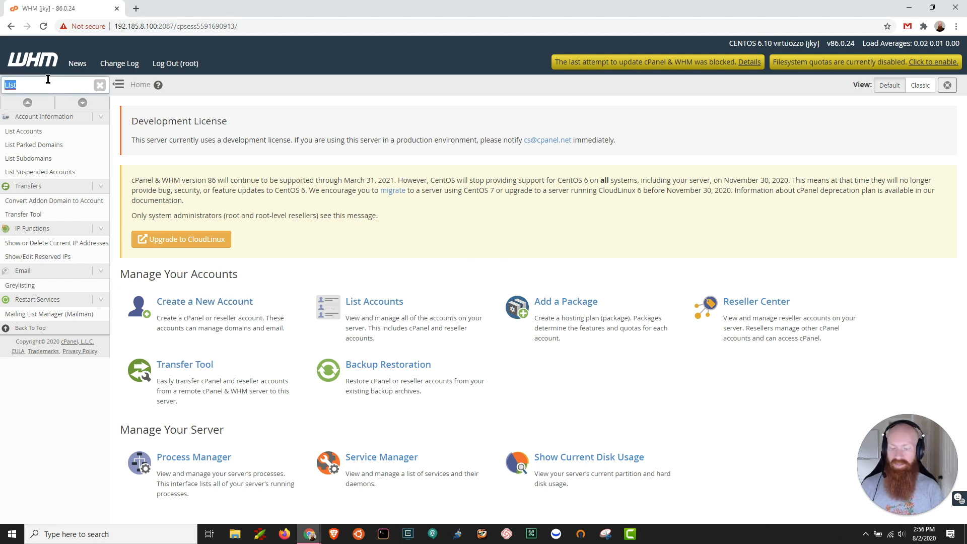
text(Create)
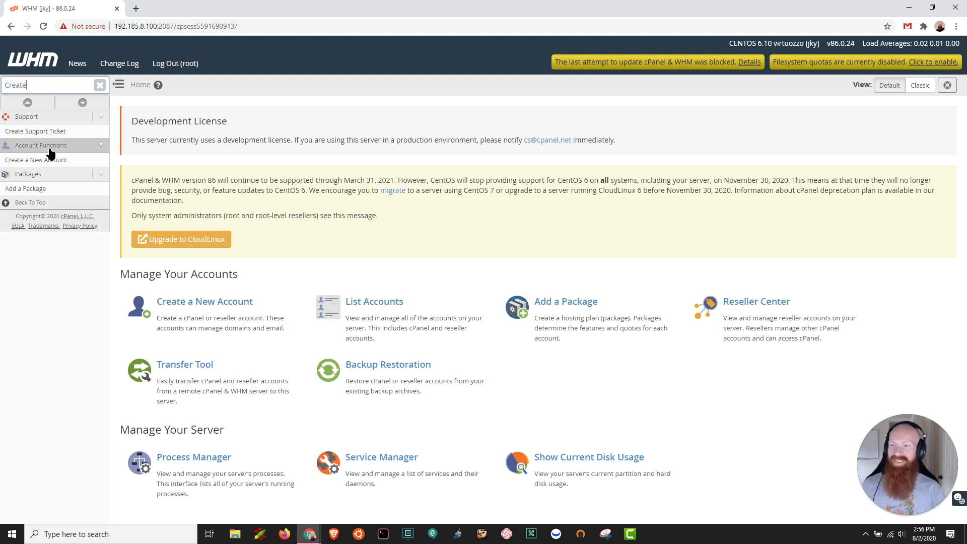
click(41, 162)
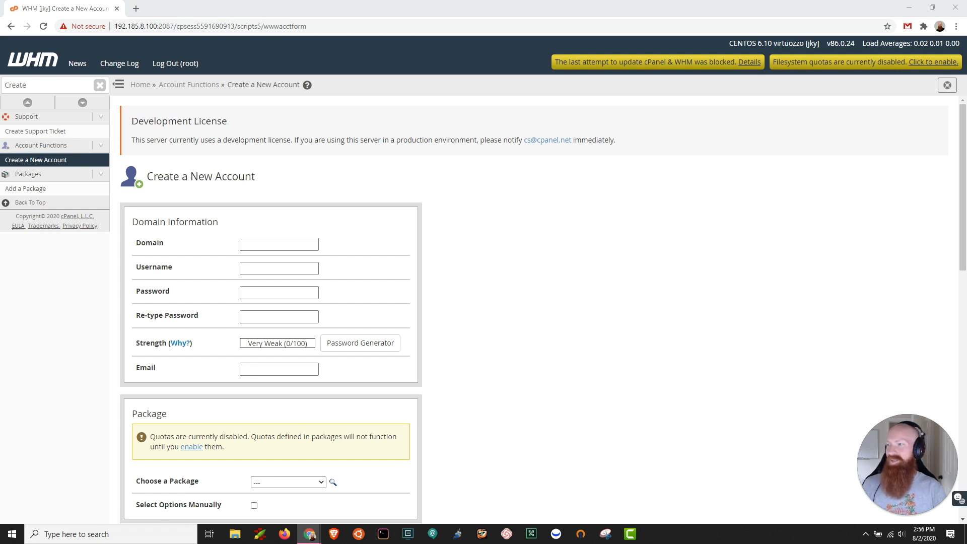
Step: Enter joshmakestutorials.com as the new account's domain and shorten the suggested username to joshm
click(259, 244)
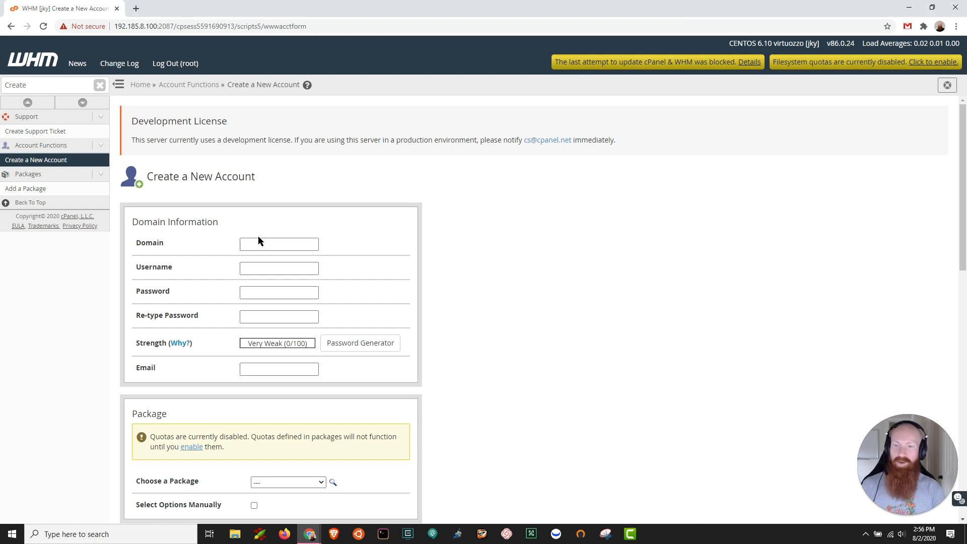
text(joshmakestutorials.com)
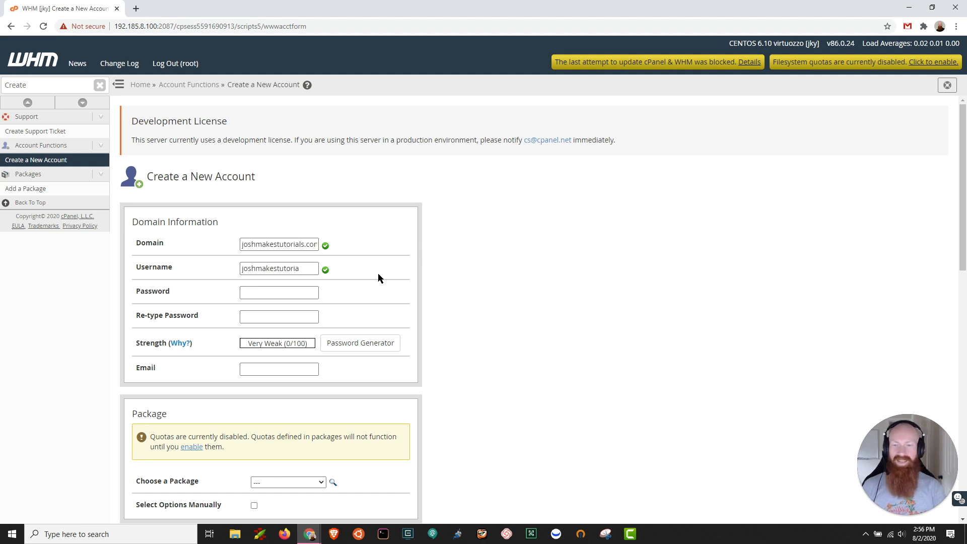
click(317, 268)
key(BackSpace)
key(BackSpace)
key(BackSpace)
key(BackSpace)
key(BackSpace)
key(BackSpace)
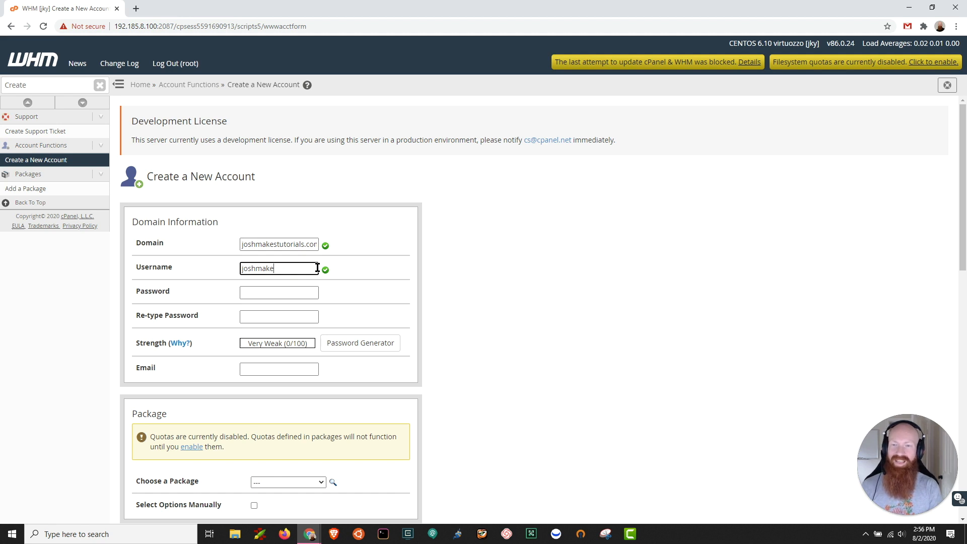
key(BackSpace)
key(BackSpace)
key(BackSpace)
click(493, 270)
Step: Generate a password for the account, acknowledge that it has been copied to a safe place, and apply it to both password fields
scroll(494, 274, down, 1)
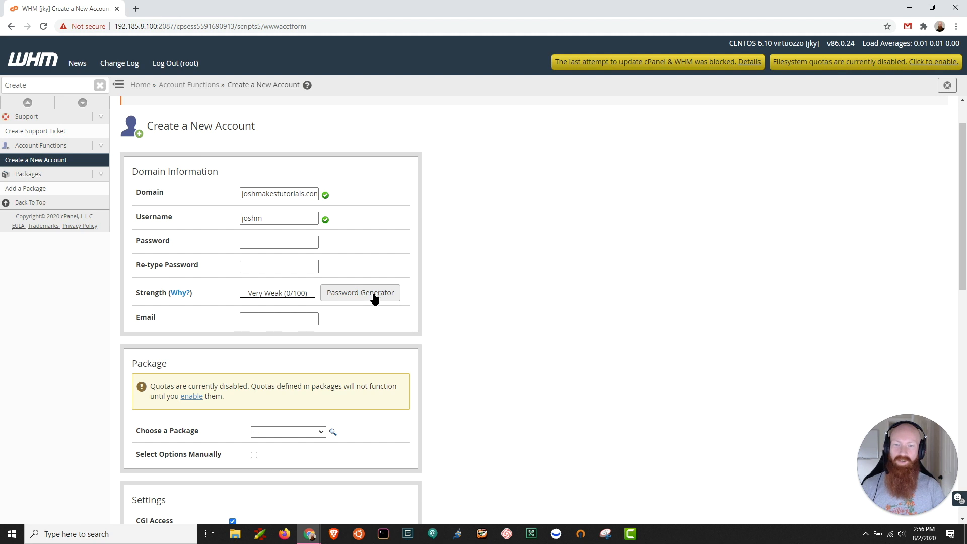
click(296, 242)
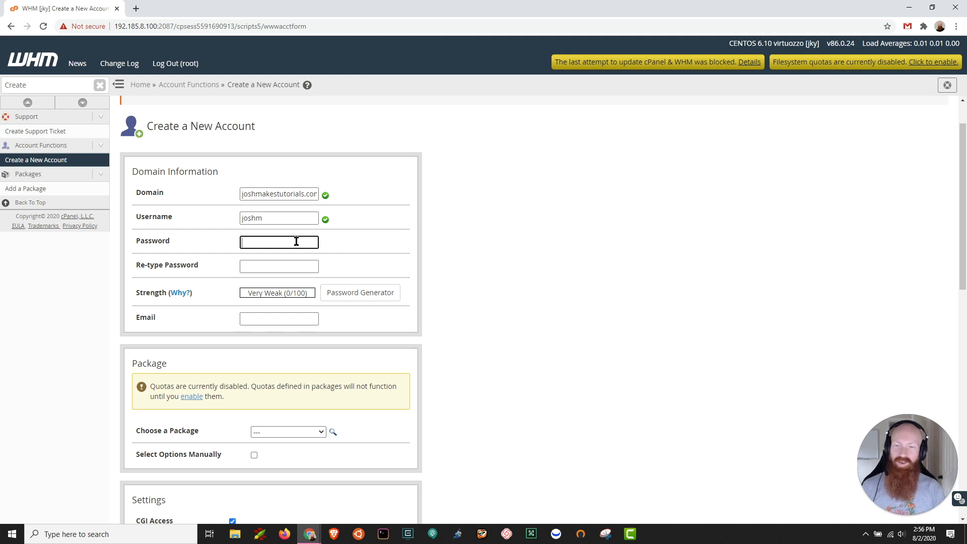
click(371, 294)
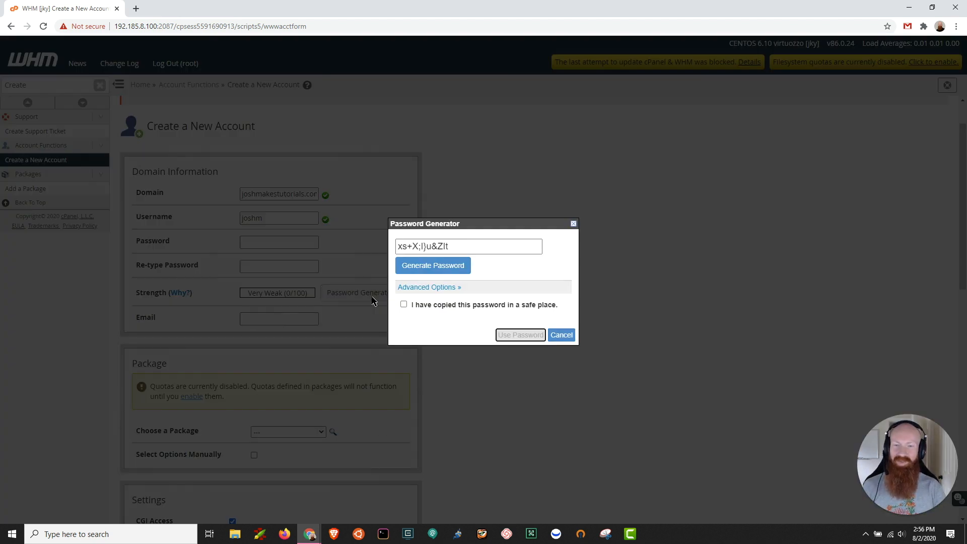
click(403, 305)
triple_click(453, 247)
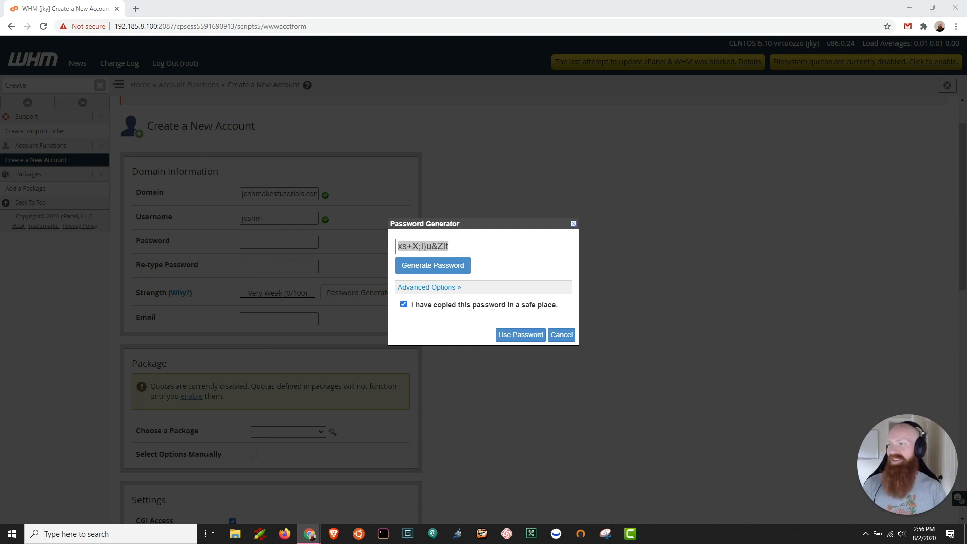
click(520, 335)
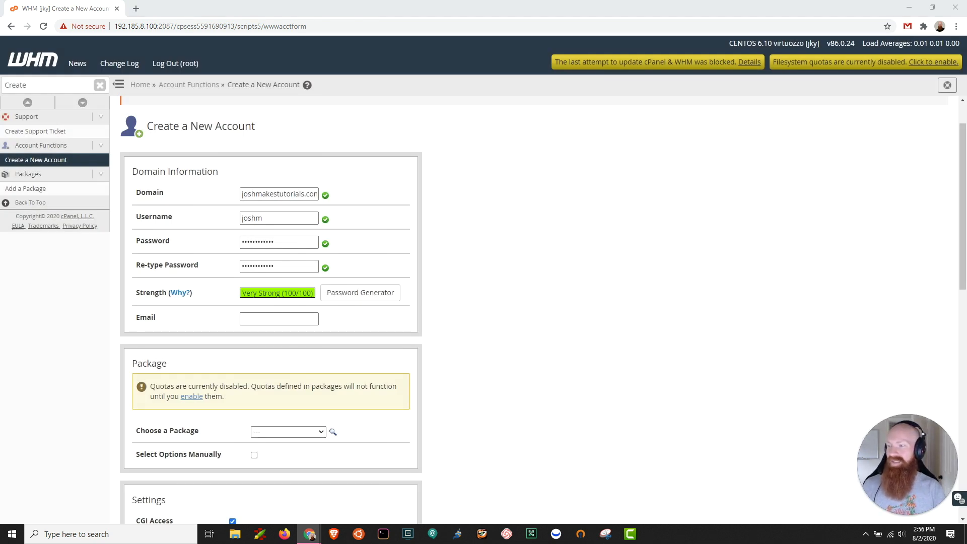
Step: Fill in the account's contact email and choose the default package
click(275, 318)
key(ctrl+v)
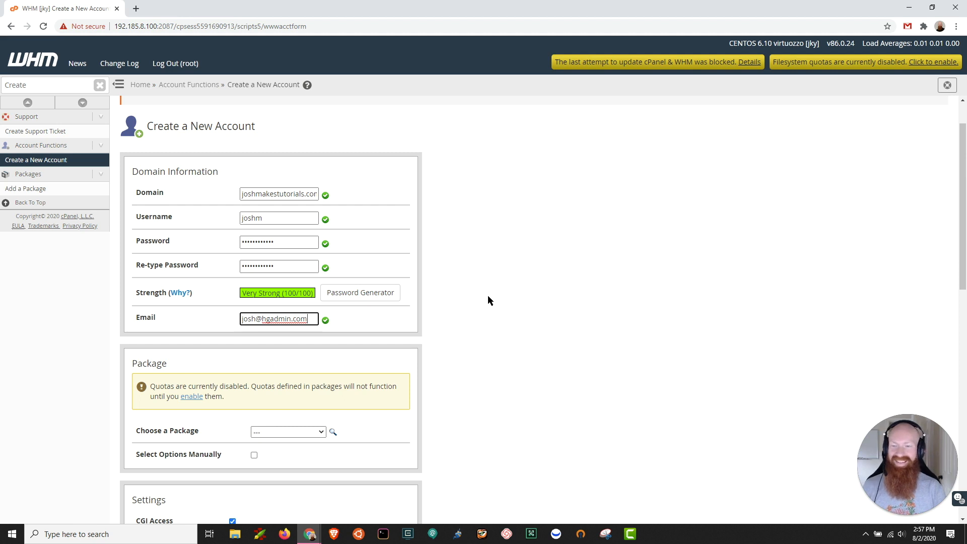
scroll(488, 296, down, 2)
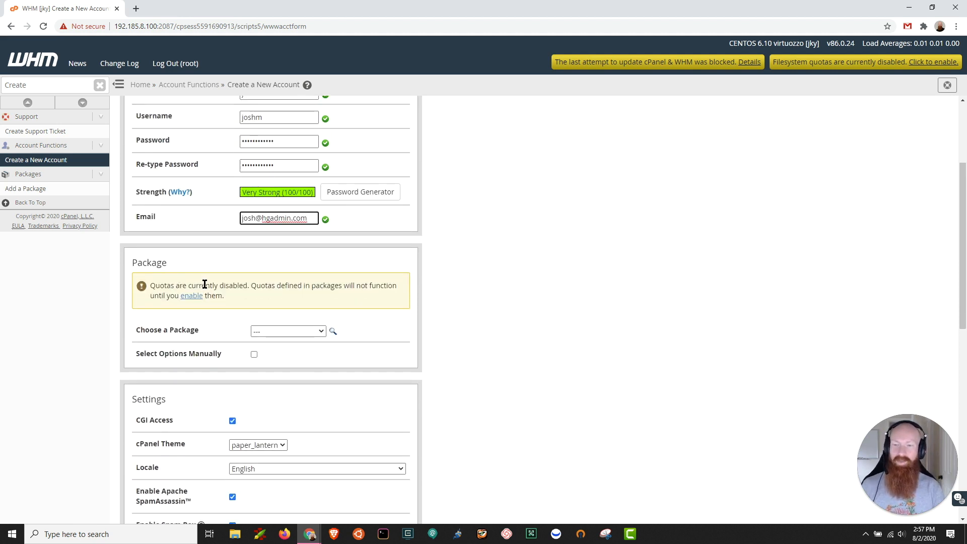
click(270, 334)
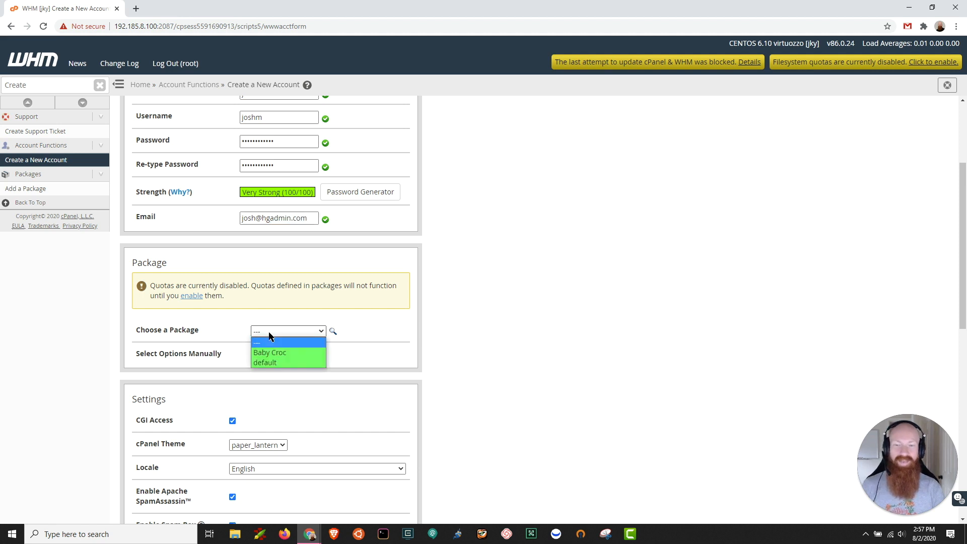
click(277, 361)
Step: Enable manual option selection to review the resource limits, and disable it again
scroll(487, 322, down, 2)
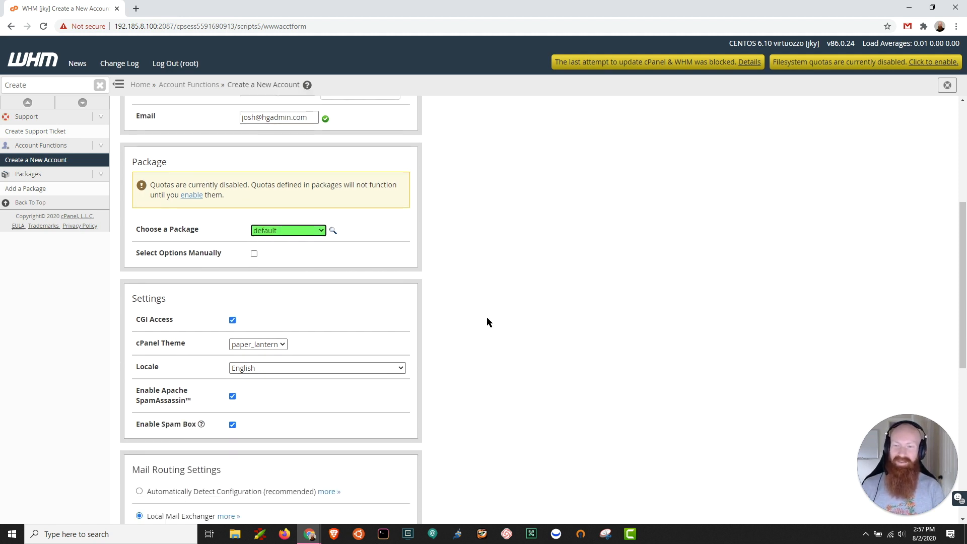
click(254, 254)
scroll(390, 288, down, 4)
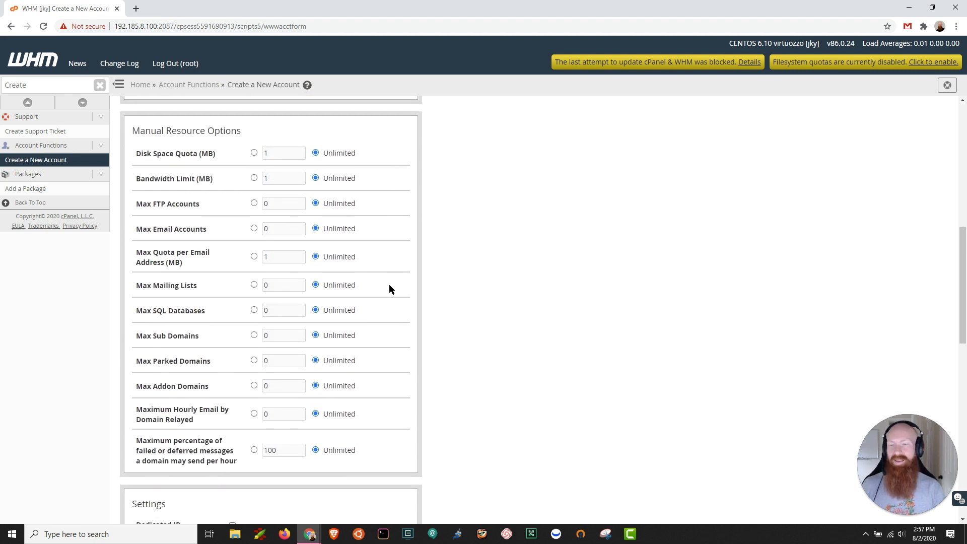
scroll(389, 284, up, 3)
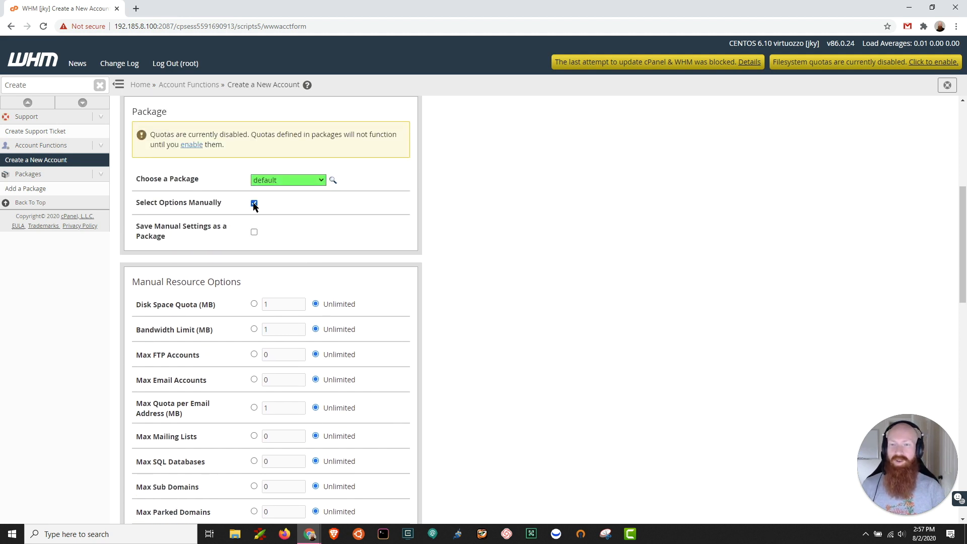
click(254, 204)
Step: Select the paper_lantern cPanel theme and keep English as the locale after viewing the available languages
scroll(528, 217, down, 1)
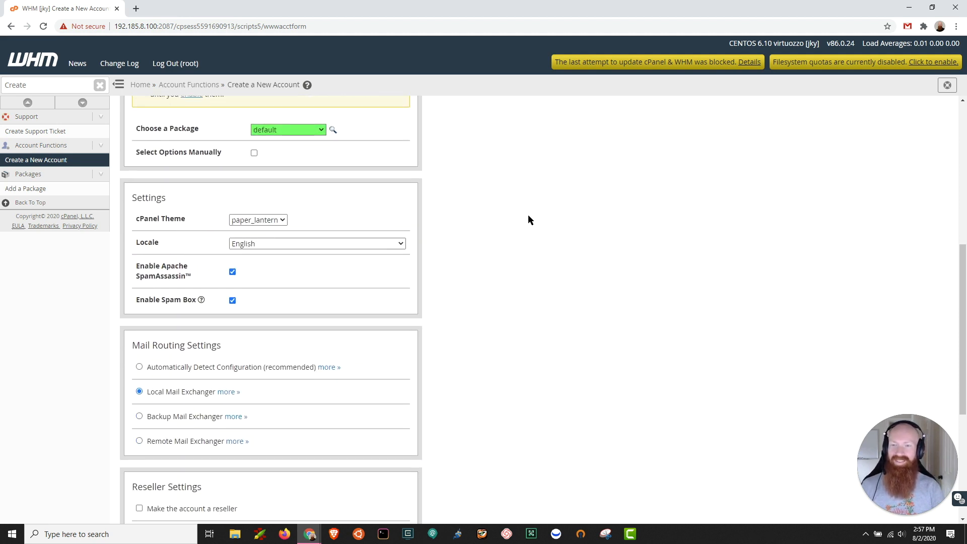
click(277, 221)
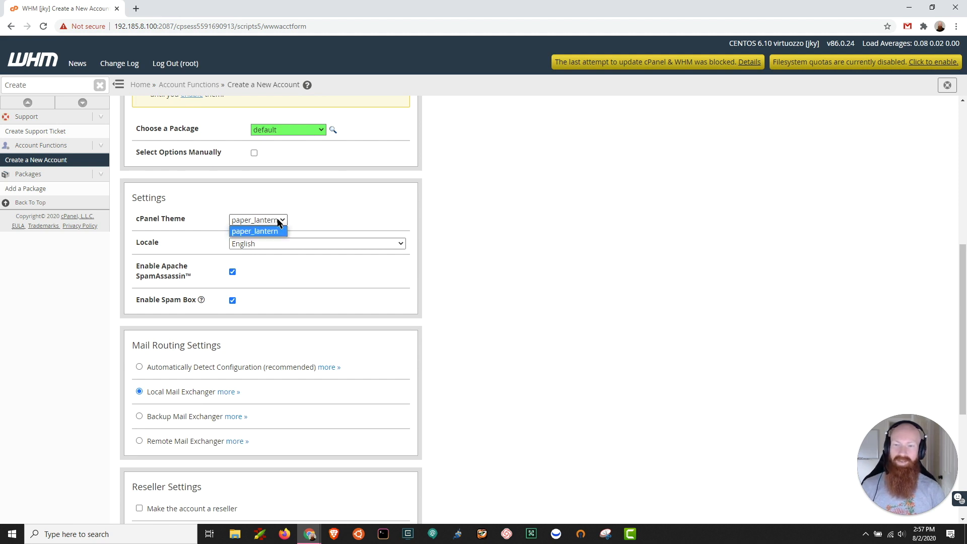
click(276, 231)
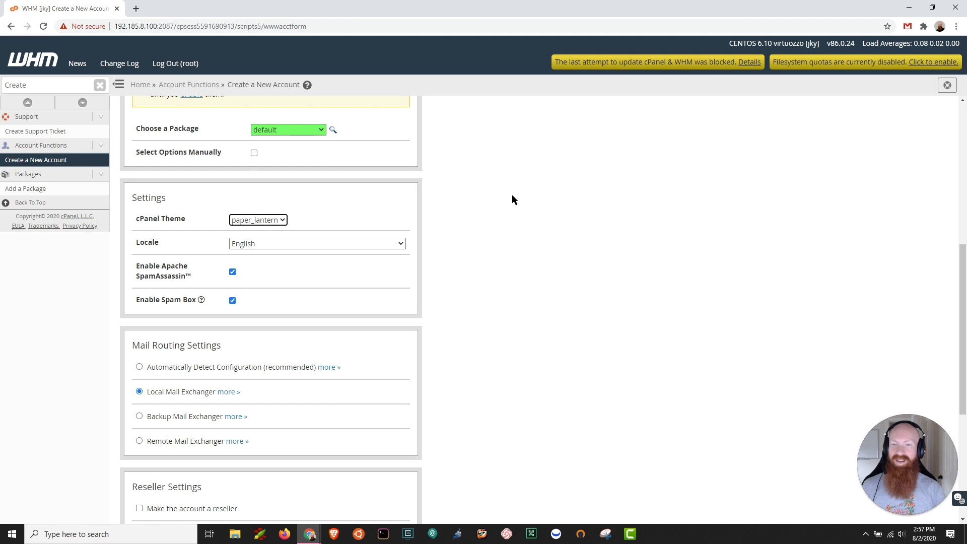
scroll(512, 196, down, 2)
scroll(508, 196, up, 1)
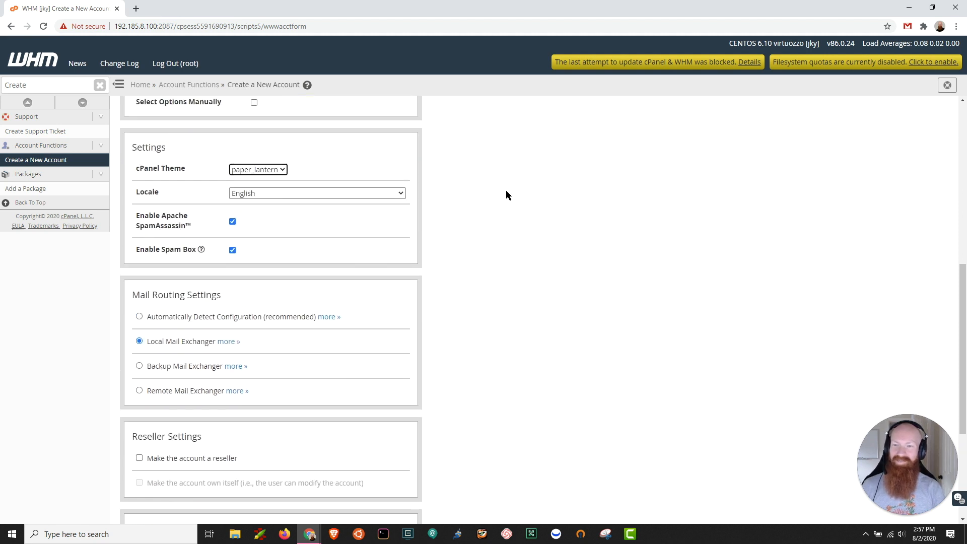
click(357, 192)
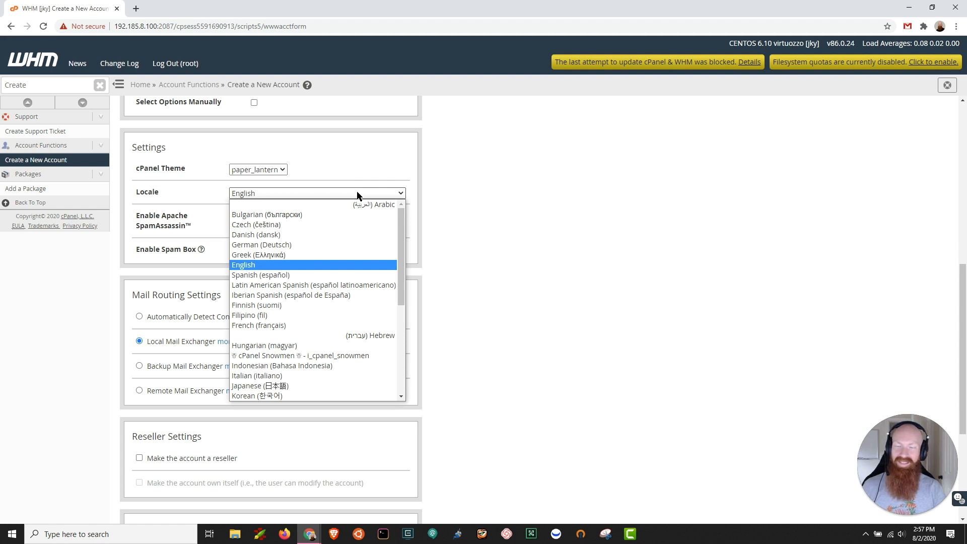
click(358, 194)
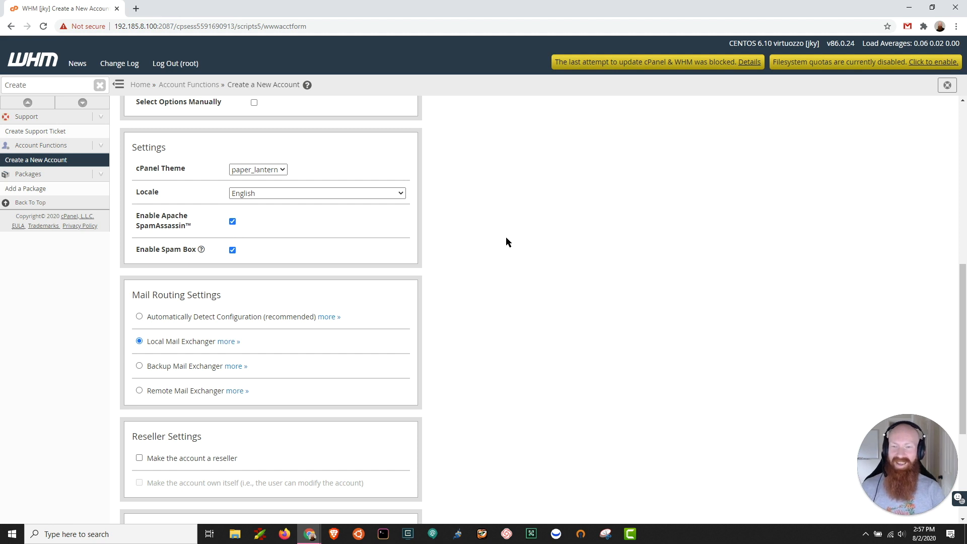
Step: Review the mail routing, reseller and DNS settings, leave them as preset, and create the account
scroll(506, 238, down, 1)
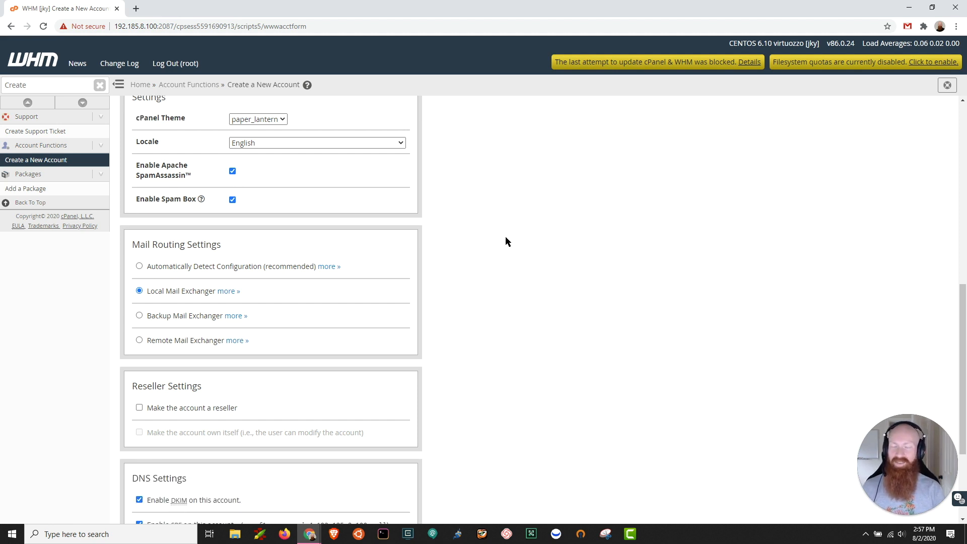
scroll(506, 237, down, 1)
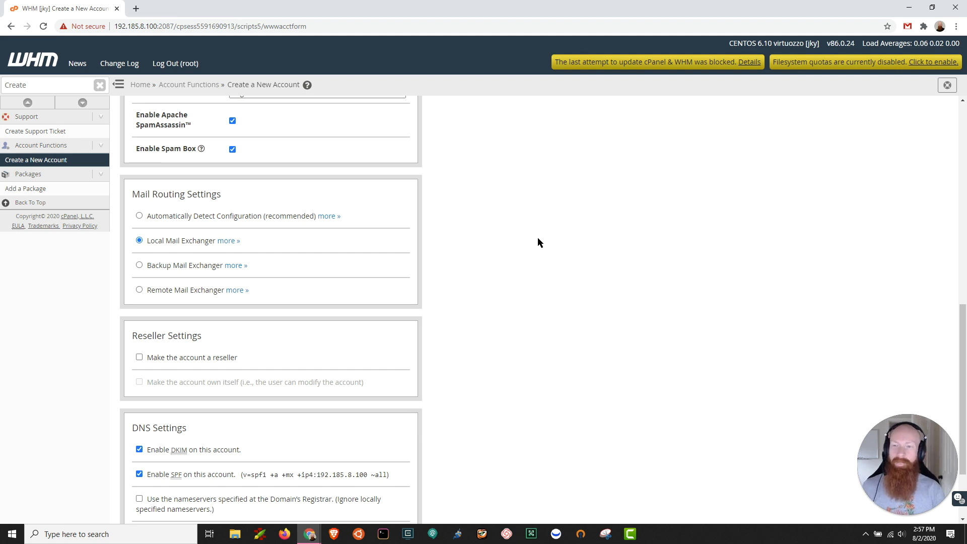
scroll(485, 236, down, 2)
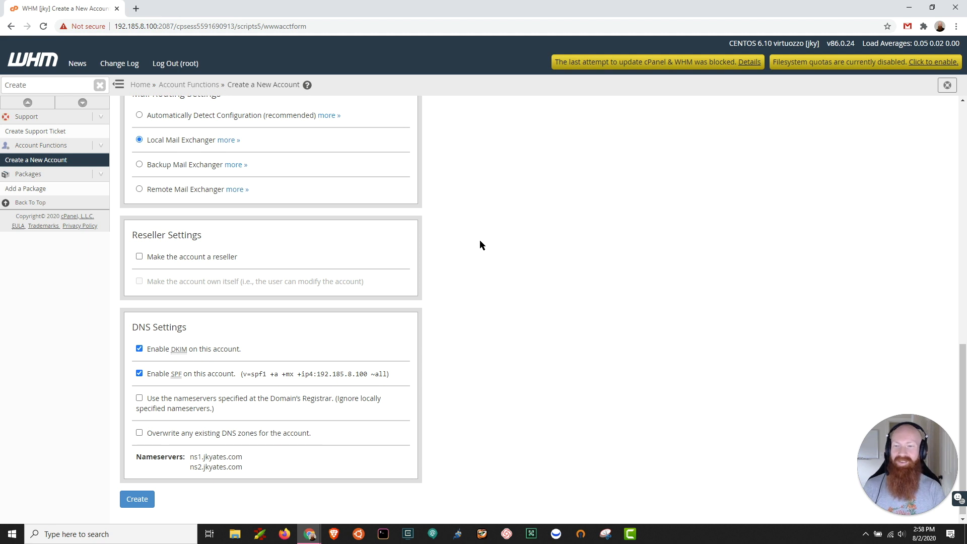
scroll(479, 242, down, 1)
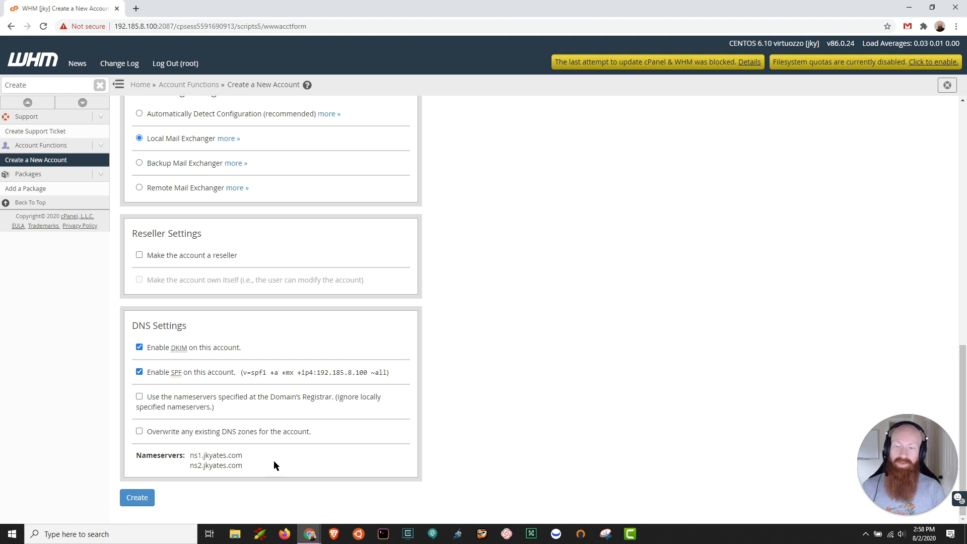
click(135, 501)
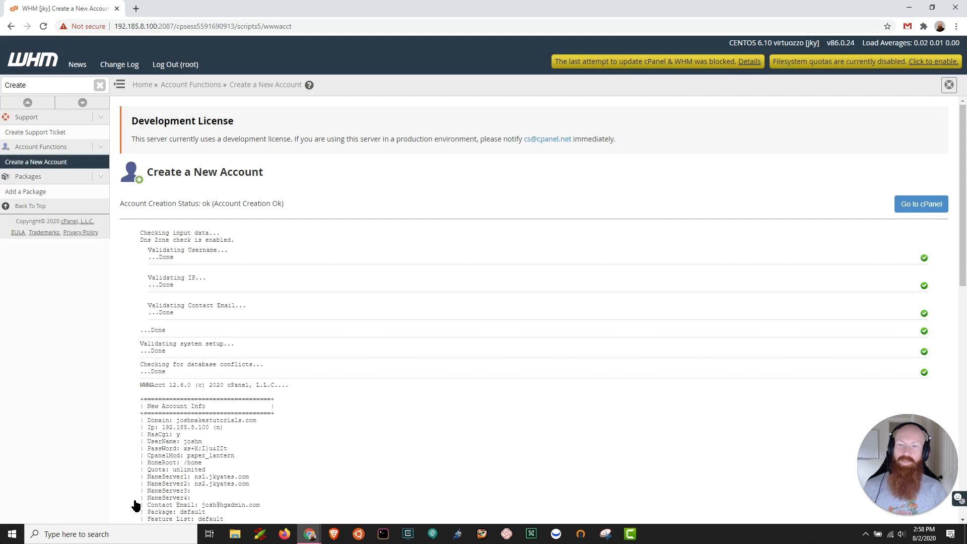
Step: Examine the new account info block and the rest of the account creation log
scroll(383, 350, down, 4)
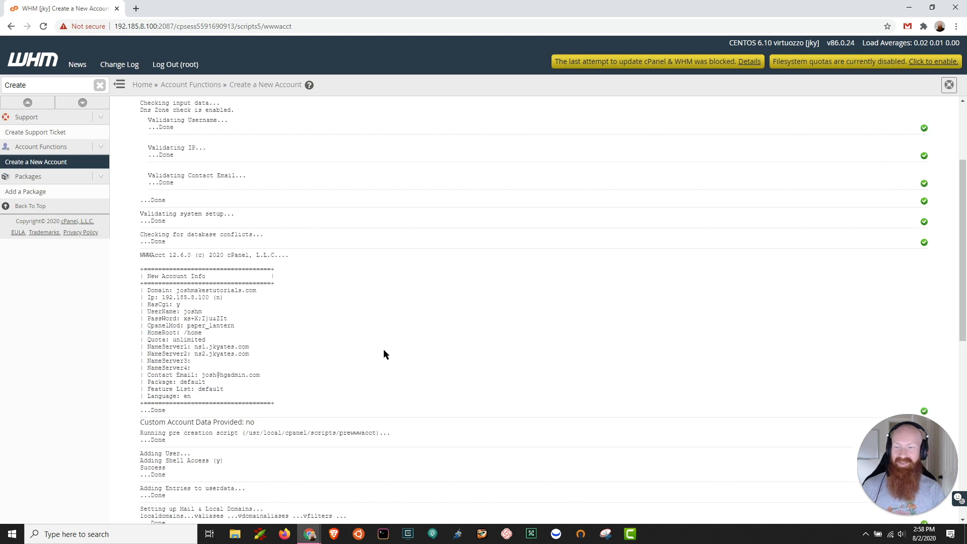
drag(277, 333, 139, 198)
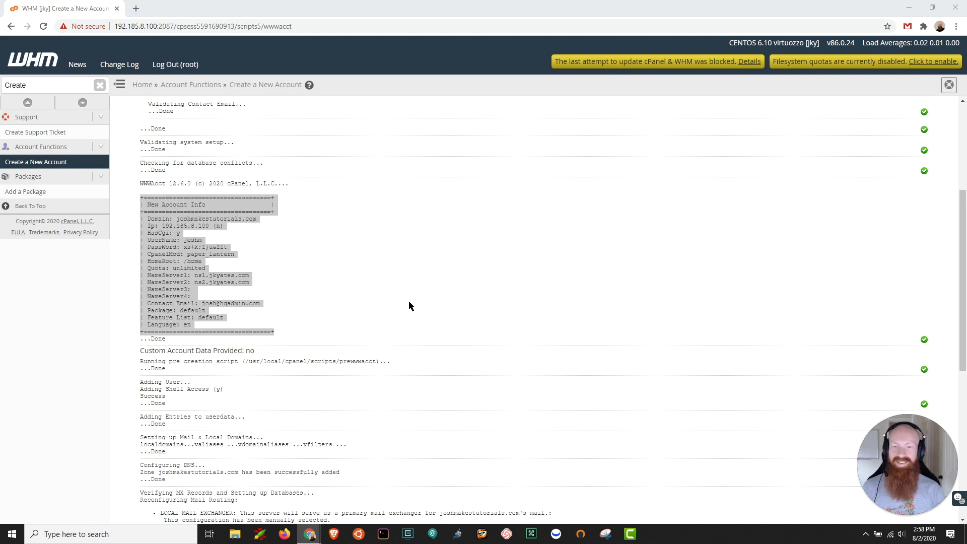
click(431, 288)
scroll(431, 287, down, 7)
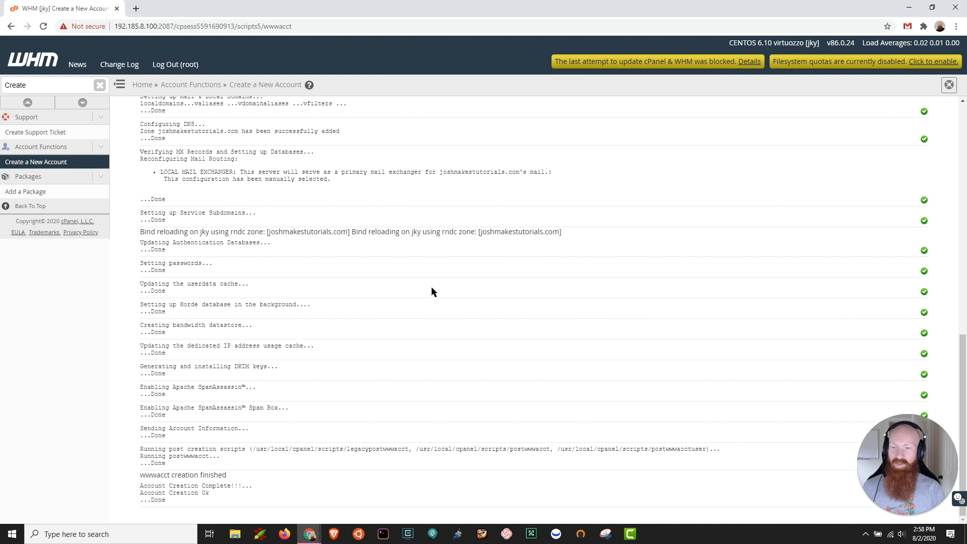
scroll(429, 292, up, 10)
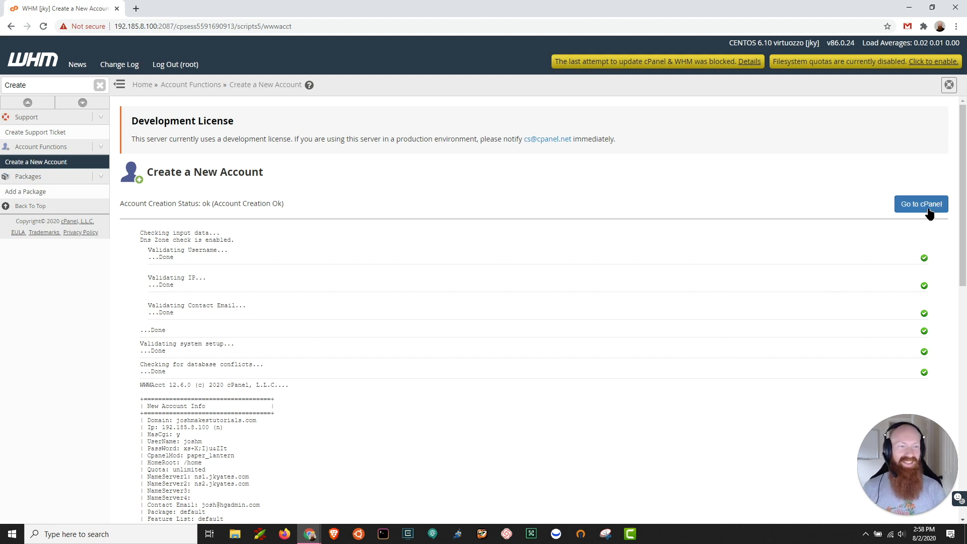
Step: Search the WHM functions for "list" and open the list of accounts
click(55, 90)
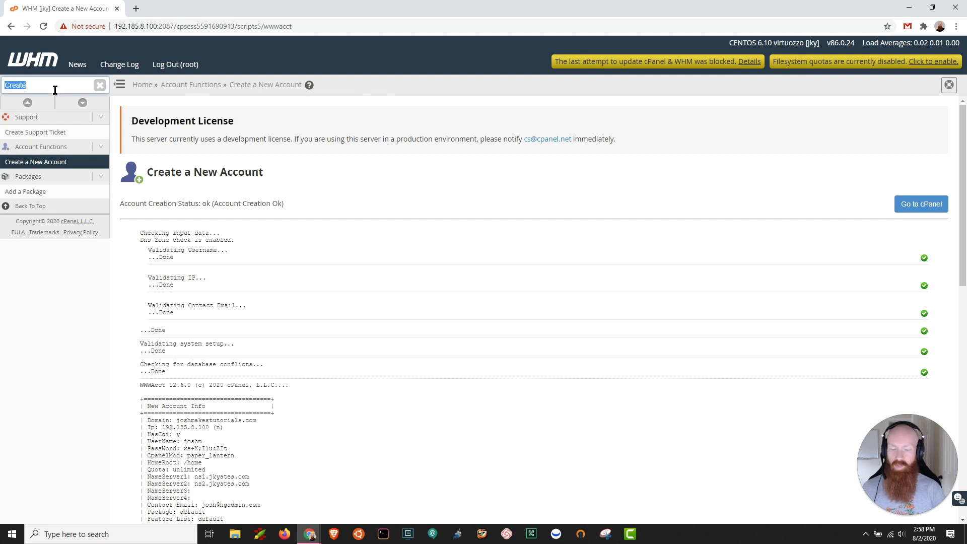
text(list)
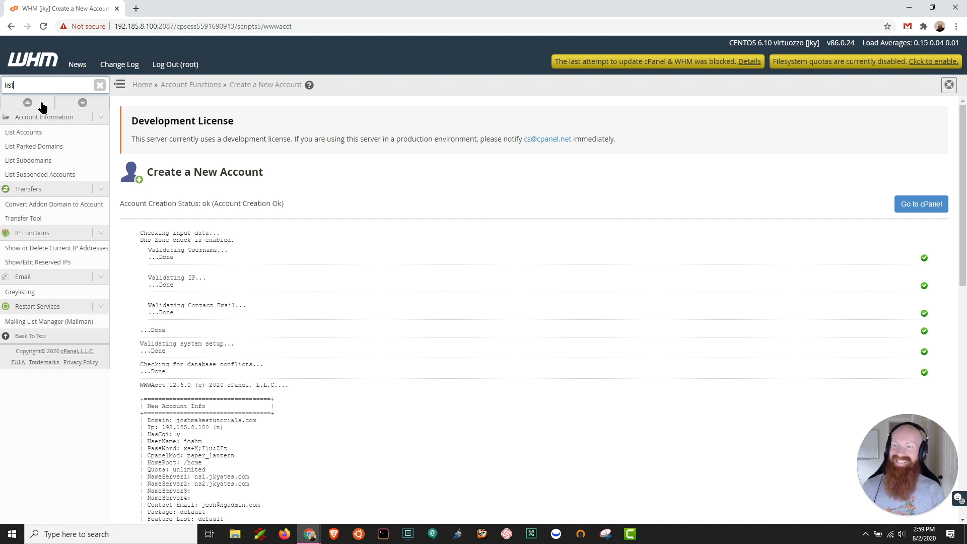
click(40, 135)
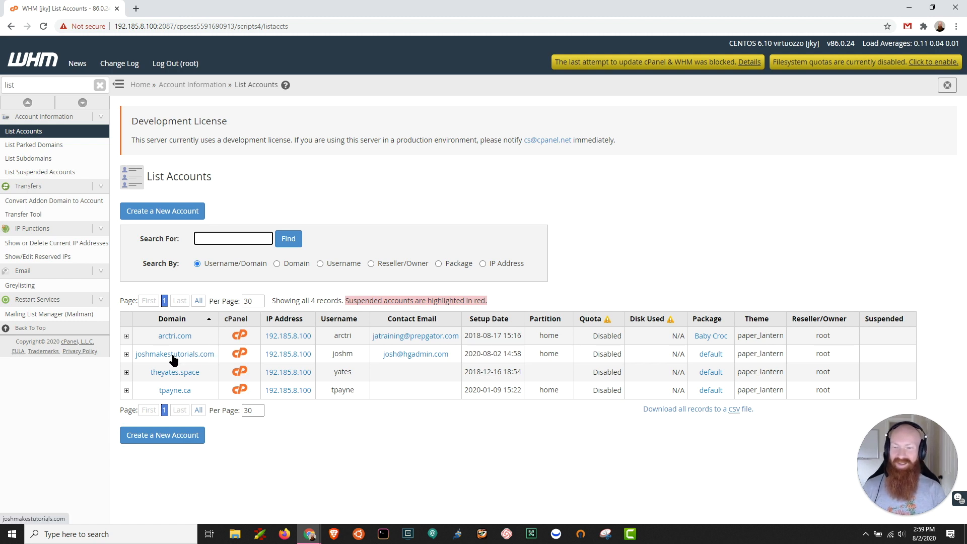
Step: Open the cPanel of the joshmakestutorials.com account from the account list, close it, and open it once more
click(239, 354)
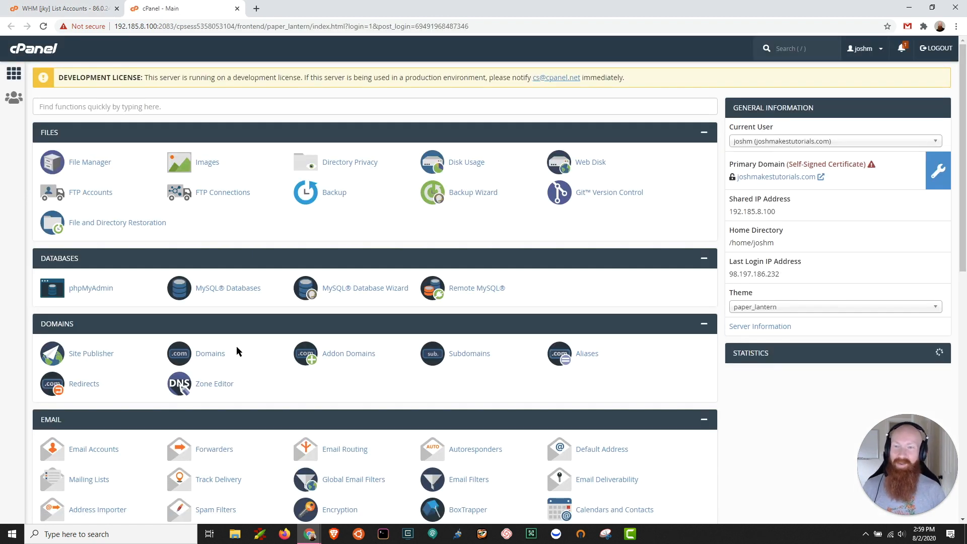
click(237, 8)
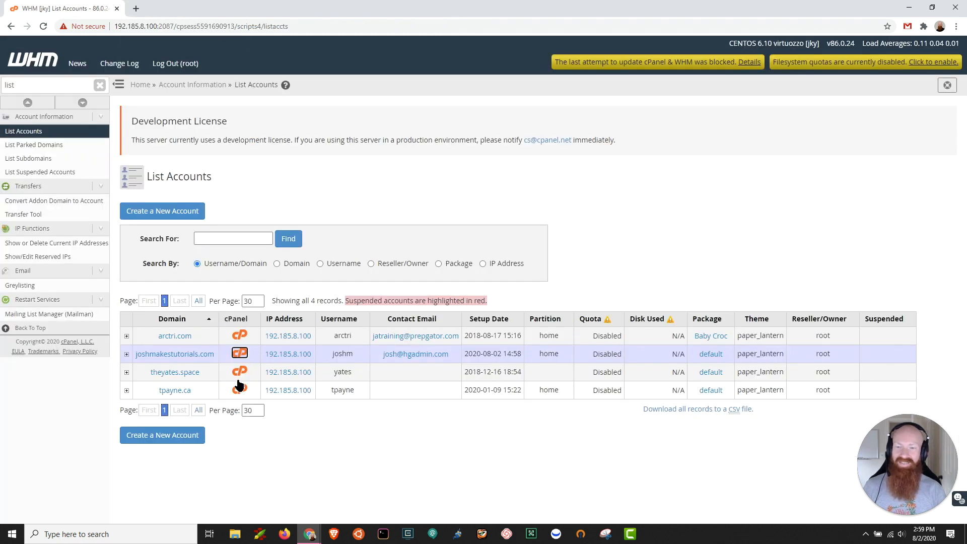
click(240, 353)
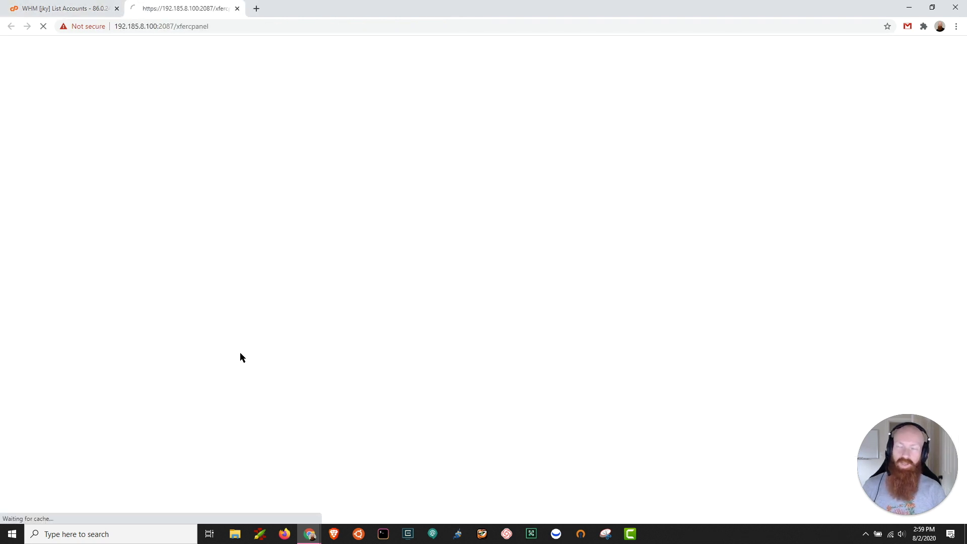